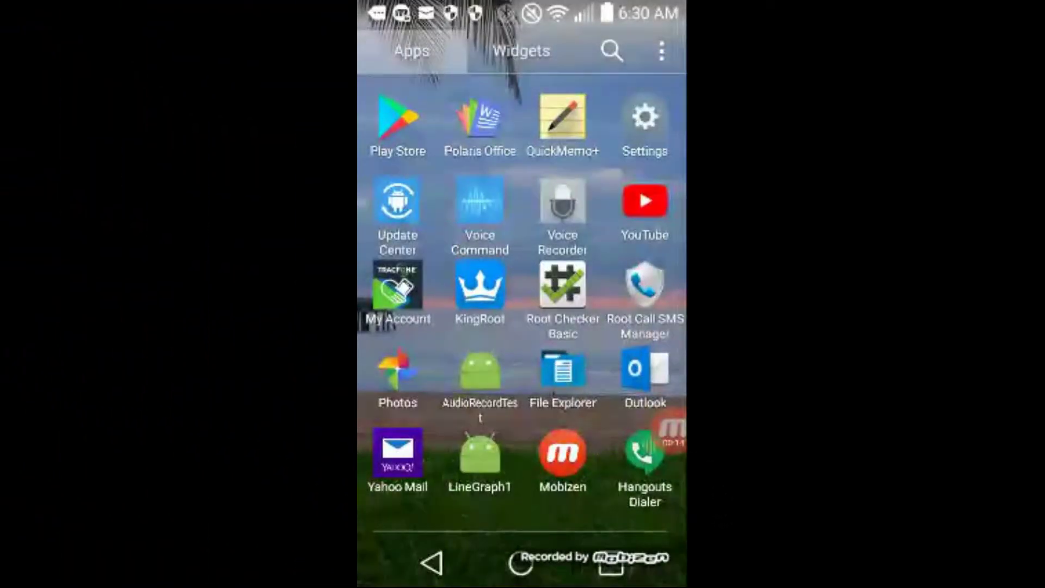
# Step: Close the app list and return to the launcher home screen
pyautogui.click(431, 562)
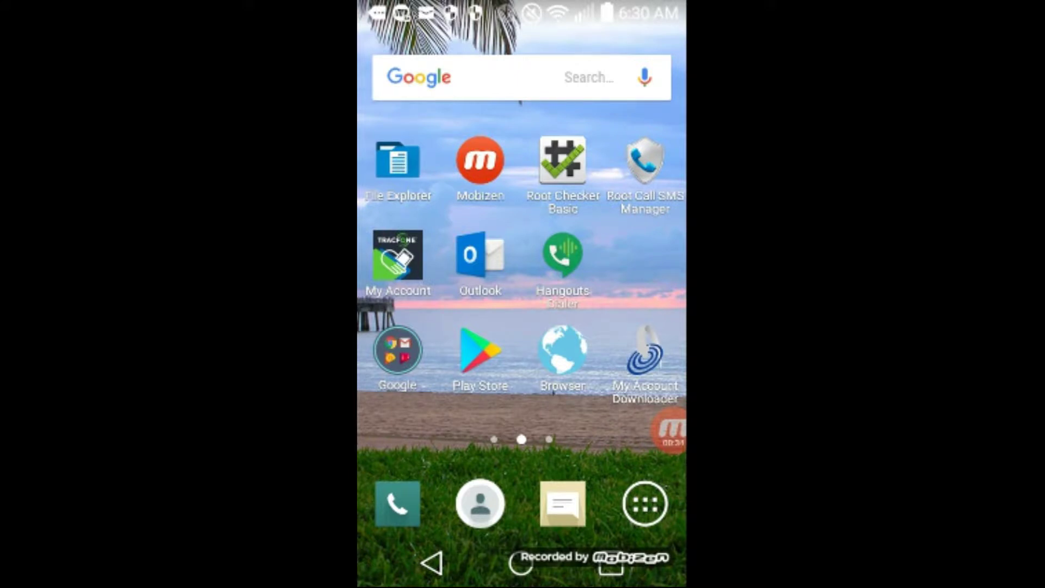
# Step: Search Google Play Store for 'file explorer' from search history, then return home
pyautogui.click(480, 351)
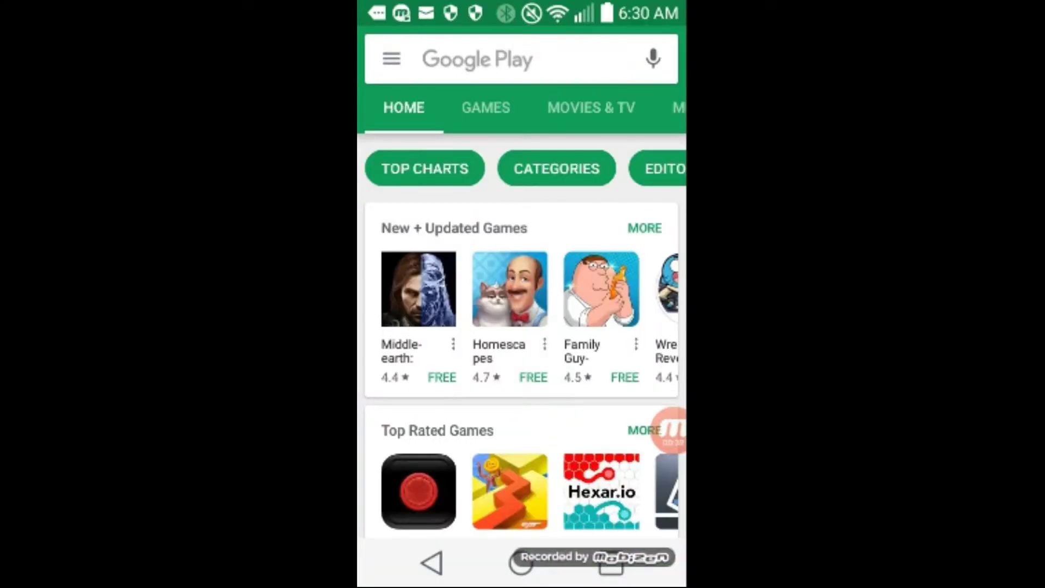
pyautogui.click(491, 59)
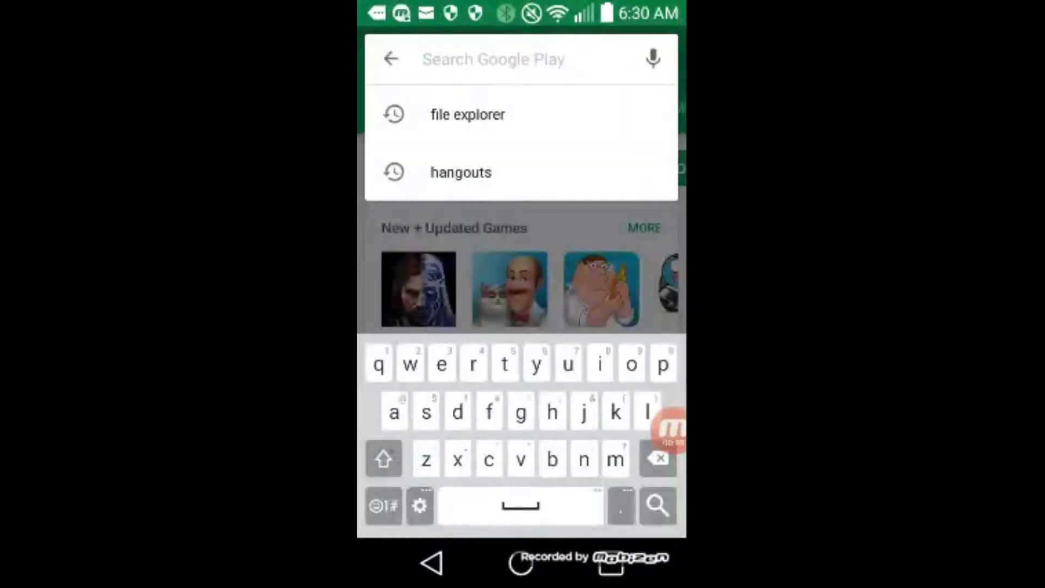
pyautogui.click(468, 114)
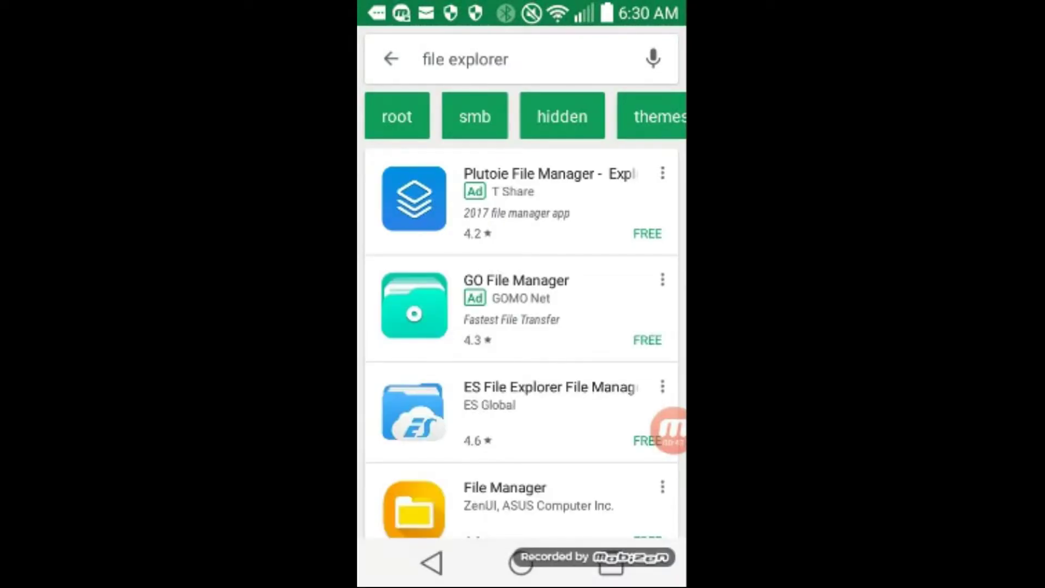
pyautogui.scroll(-10, 523, 327)
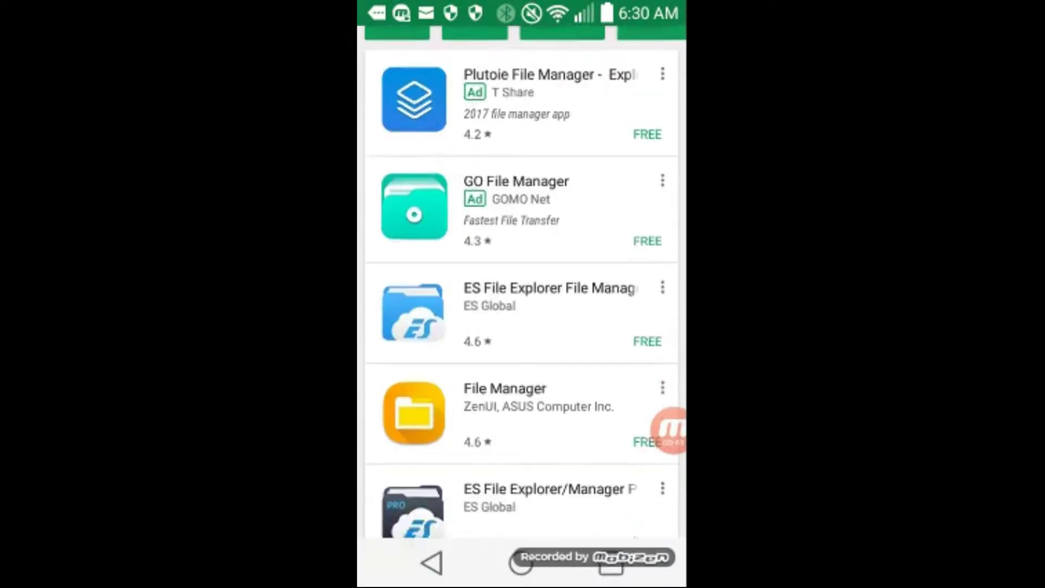
pyautogui.scroll(-5, 522, 286)
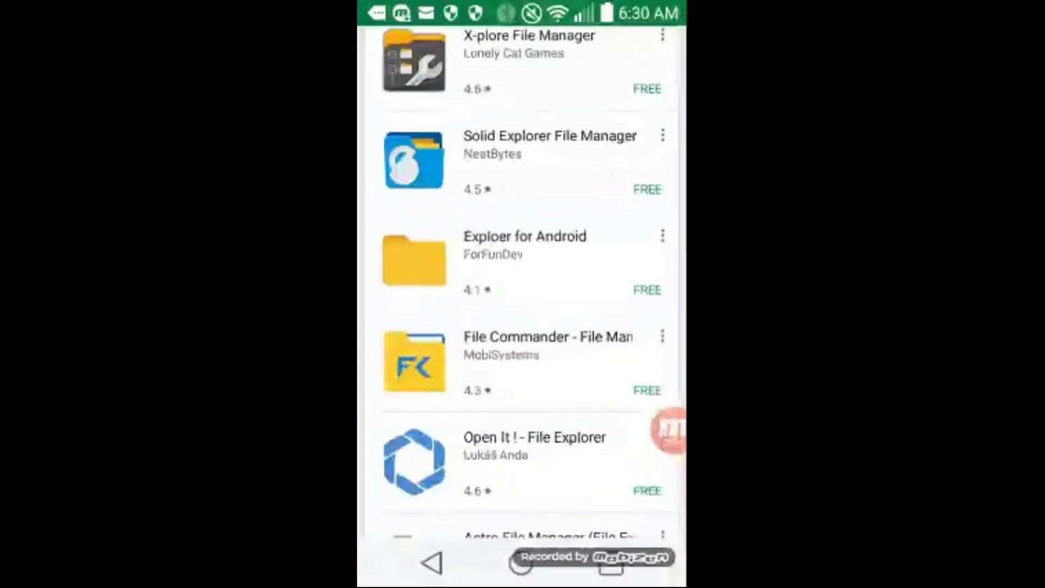
pyautogui.scroll(-5, 522, 285)
pyautogui.scroll(-5, 523, 285)
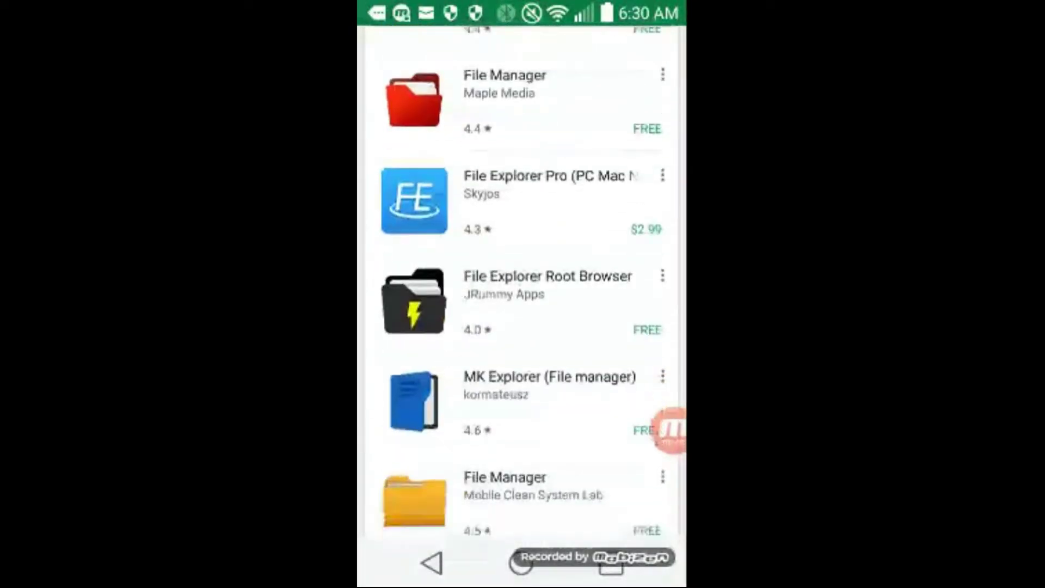
pyautogui.scroll(-4, 523, 286)
pyautogui.scroll(1, 522, 286)
pyautogui.scroll(1, 522, 286)
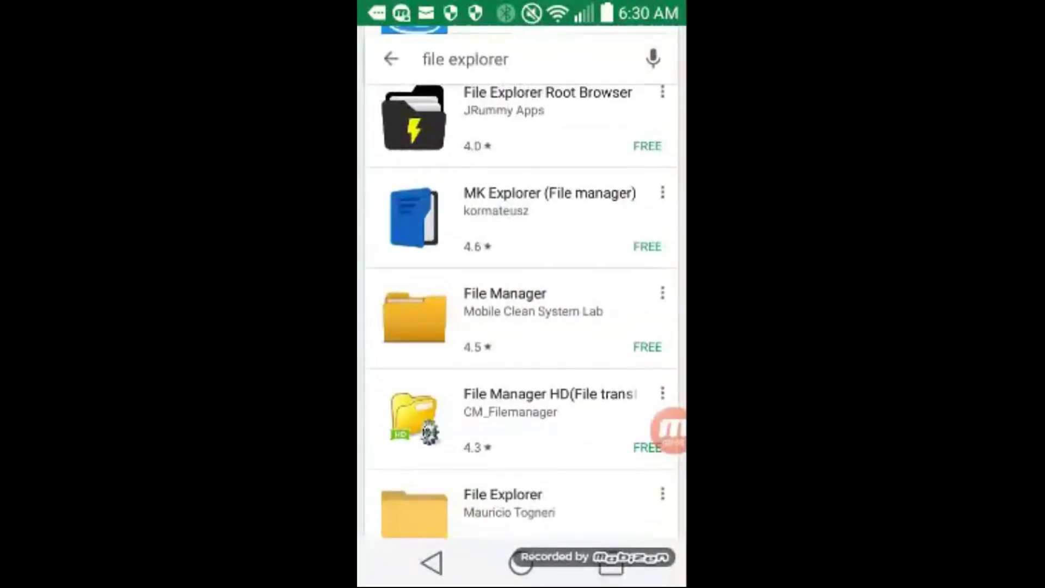
pyautogui.scroll(-3, 522, 287)
pyautogui.scroll(-2, 522, 286)
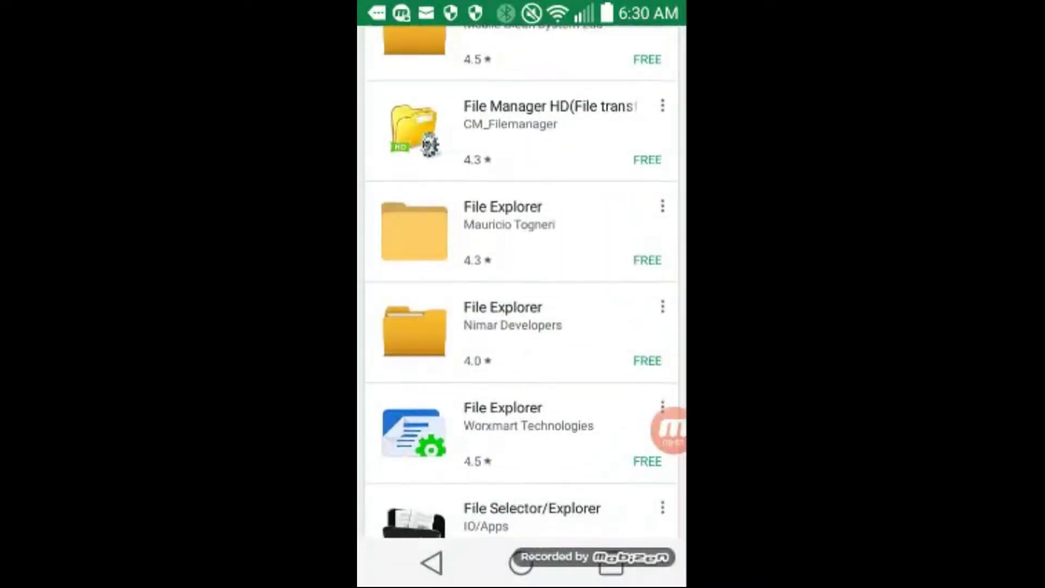
pyautogui.scroll(10, 523, 286)
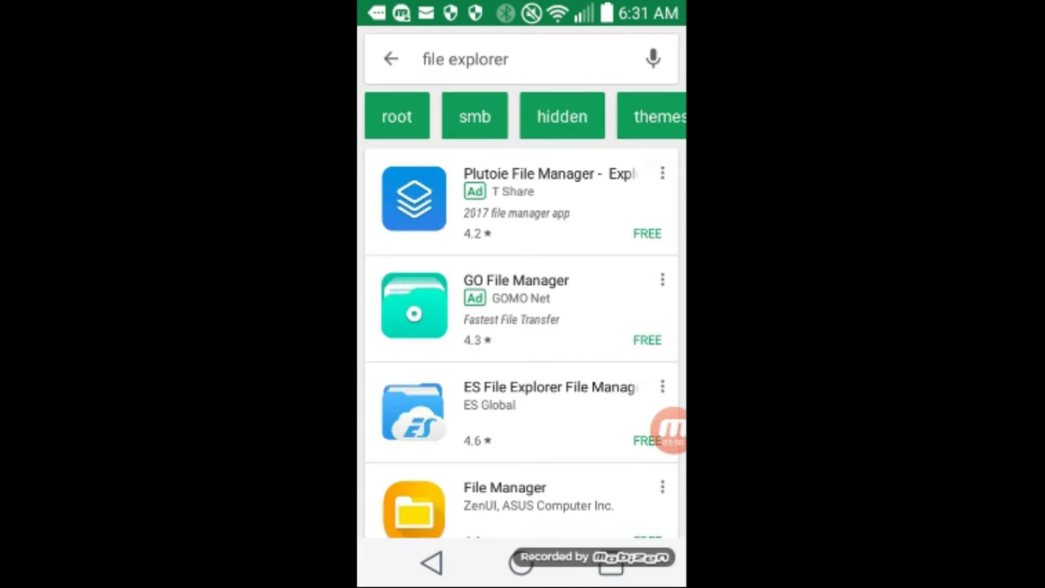
pyautogui.click(520, 562)
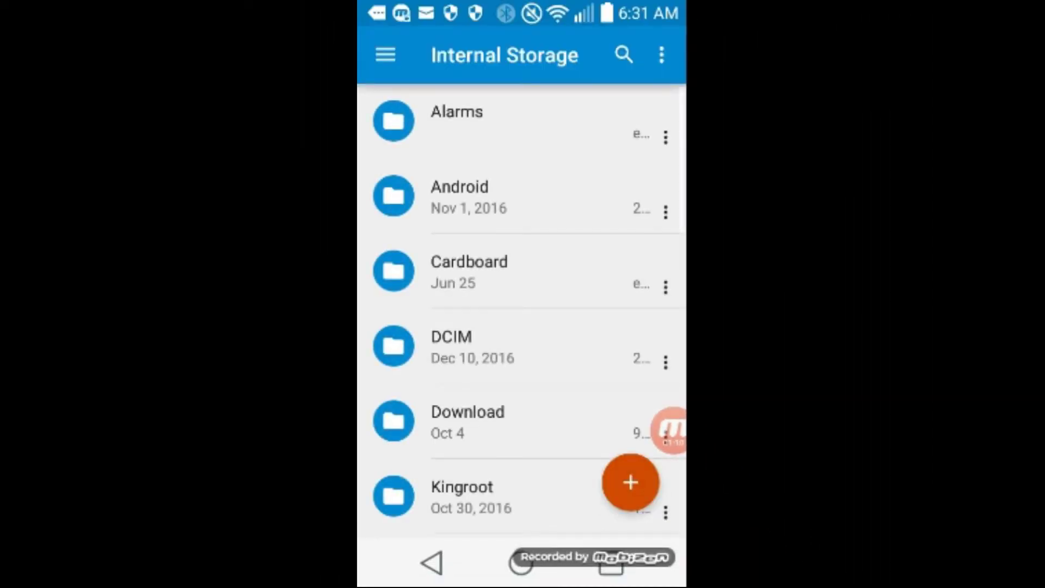
# Step: Browse into Android > data and show the actions menu for com.android.browser
pyautogui.click(490, 195)
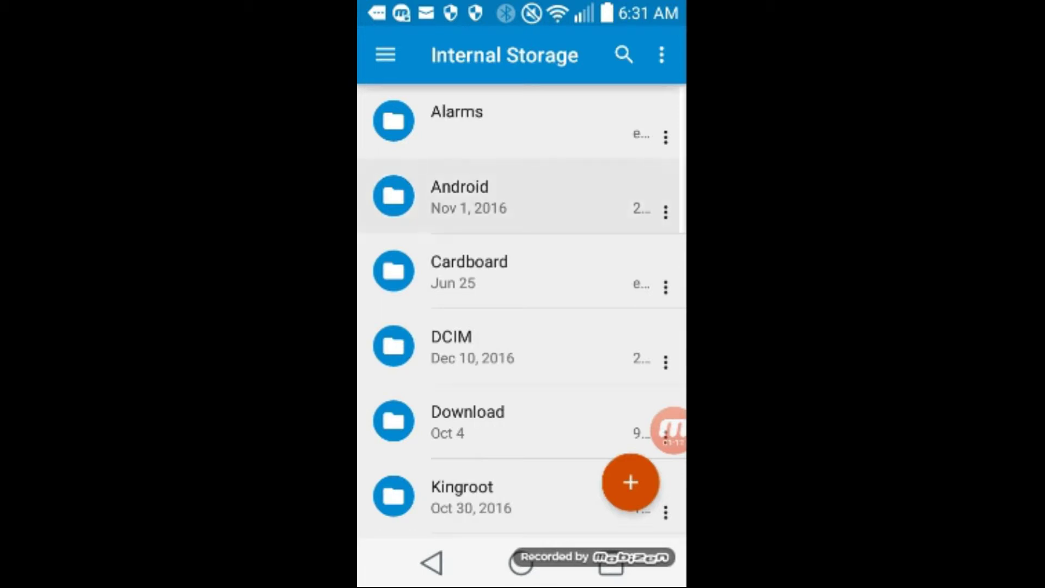
pyautogui.click(457, 121)
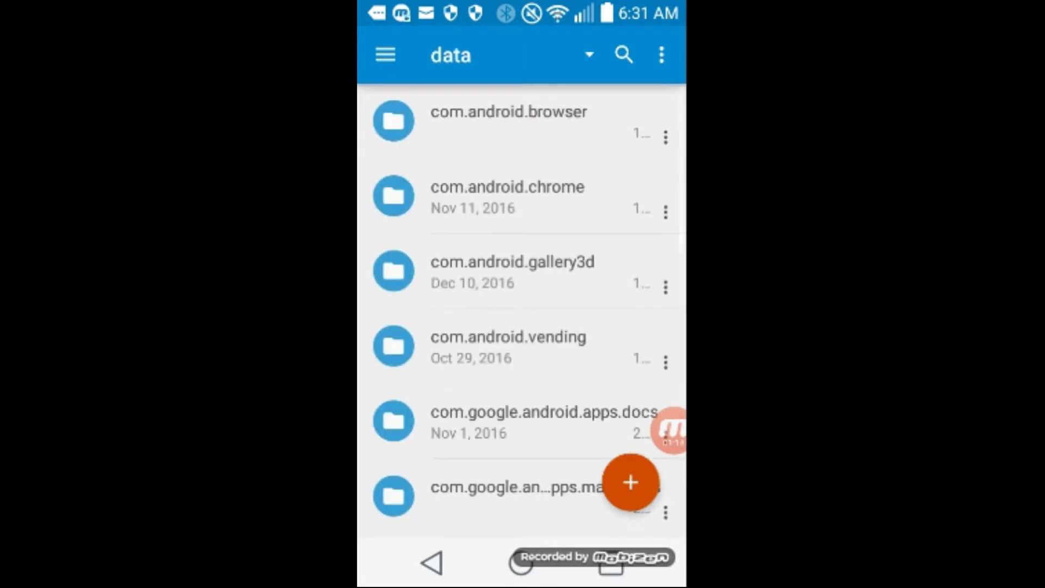
pyautogui.scroll(-5, 522, 310)
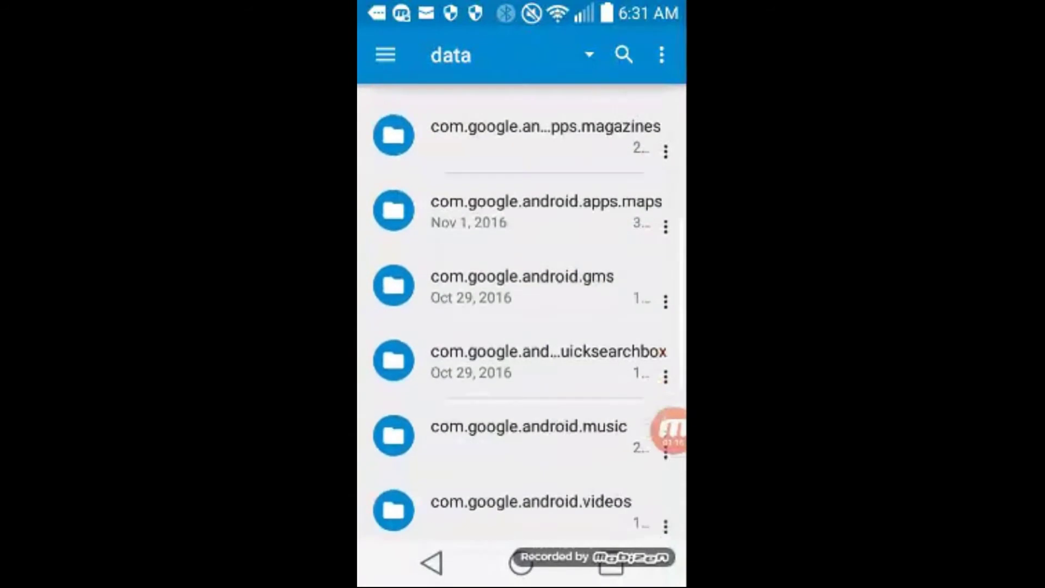
pyautogui.scroll(6, 522, 310)
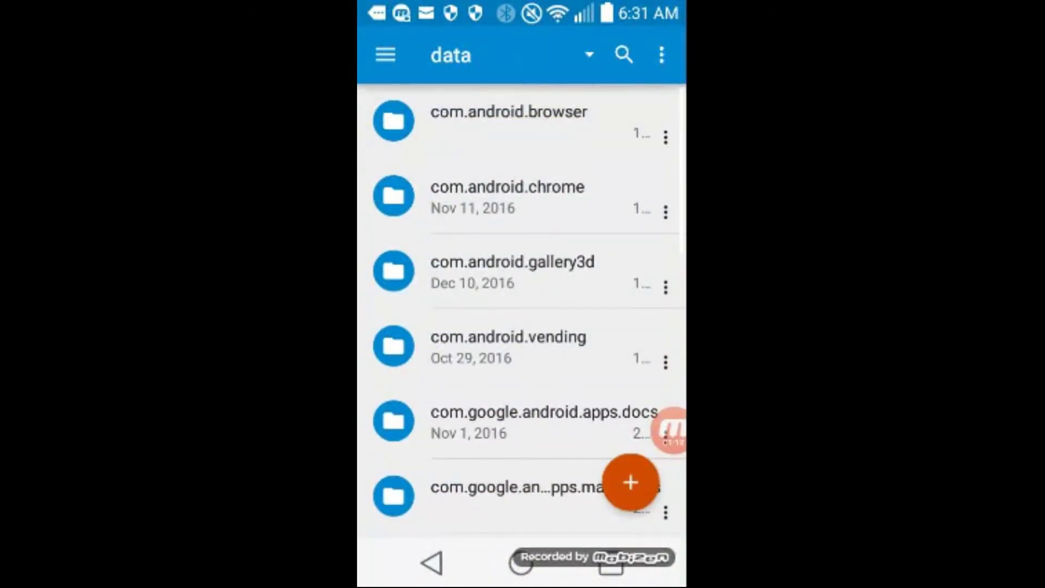
pyautogui.click(665, 136)
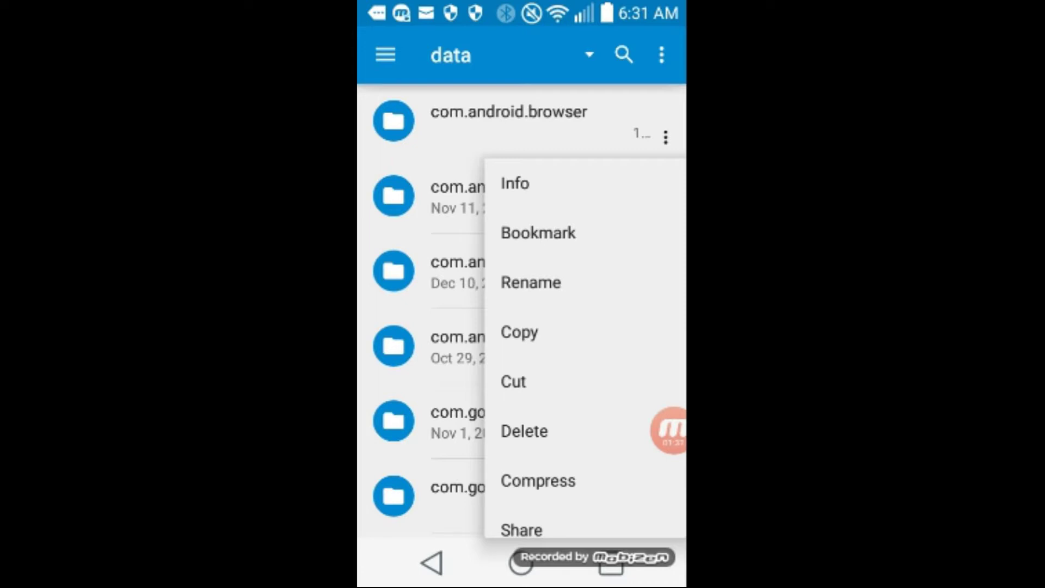
# Step: Dismiss the folder actions, review the storage-locations side menu, and return to Internal Storage
pyautogui.click(432, 562)
pyautogui.click(384, 55)
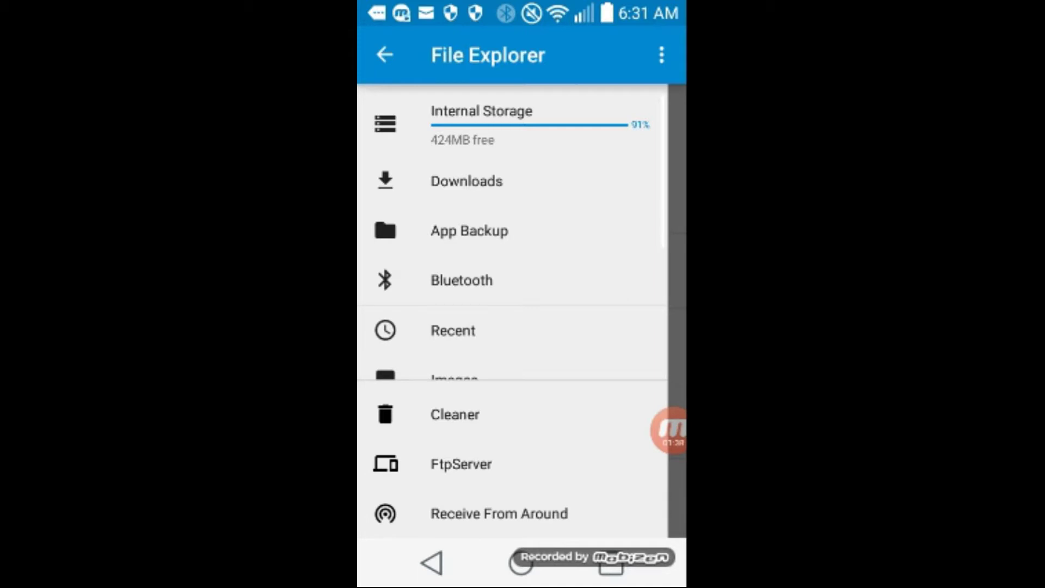
pyautogui.scroll(-1, 512, 231)
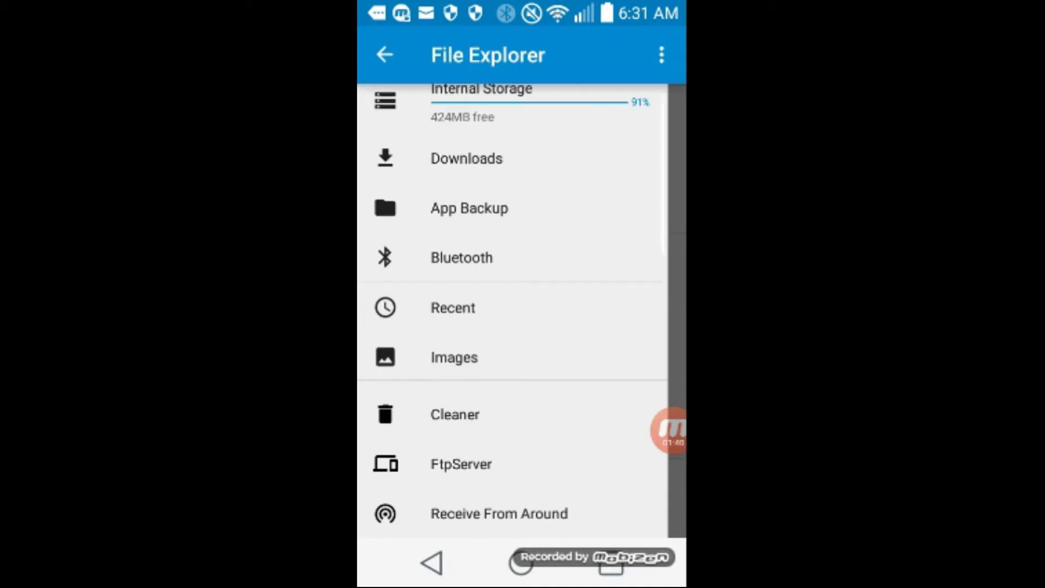
pyautogui.scroll(-3, 511, 231)
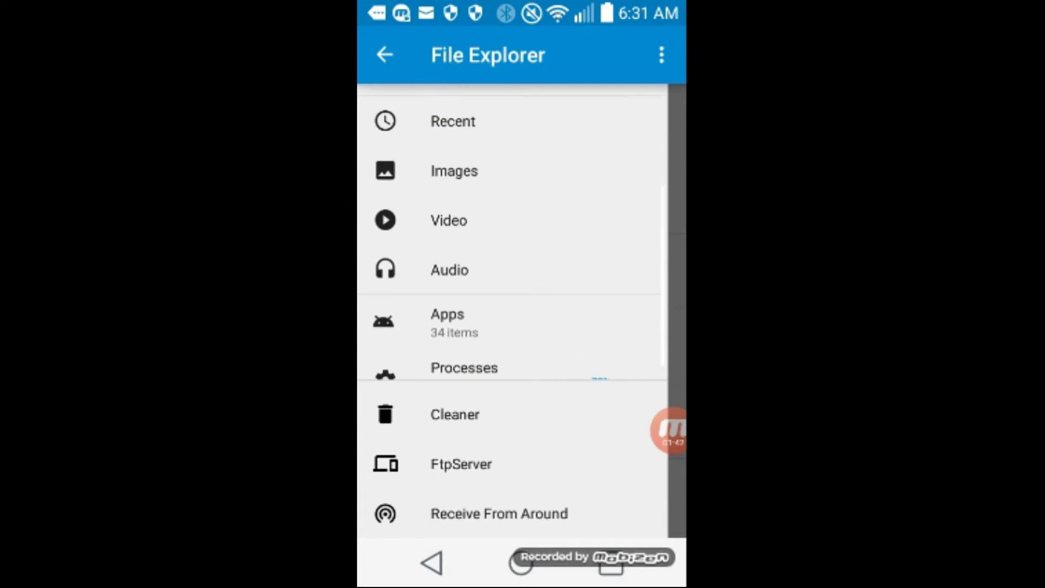
pyautogui.scroll(3, 512, 232)
pyautogui.click(431, 562)
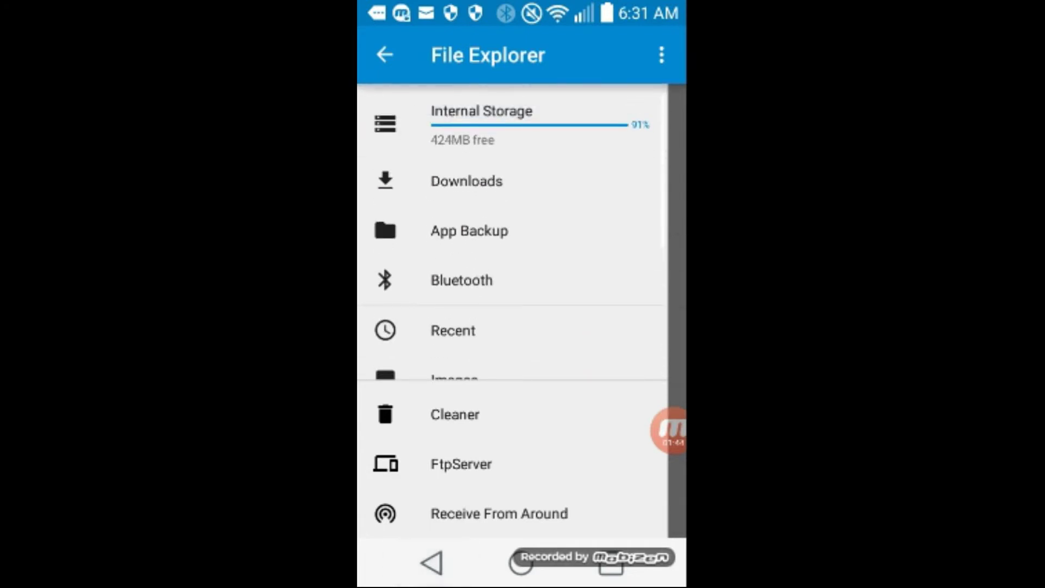
pyautogui.click(431, 562)
pyautogui.click(482, 111)
pyautogui.scroll(-5, 528, 310)
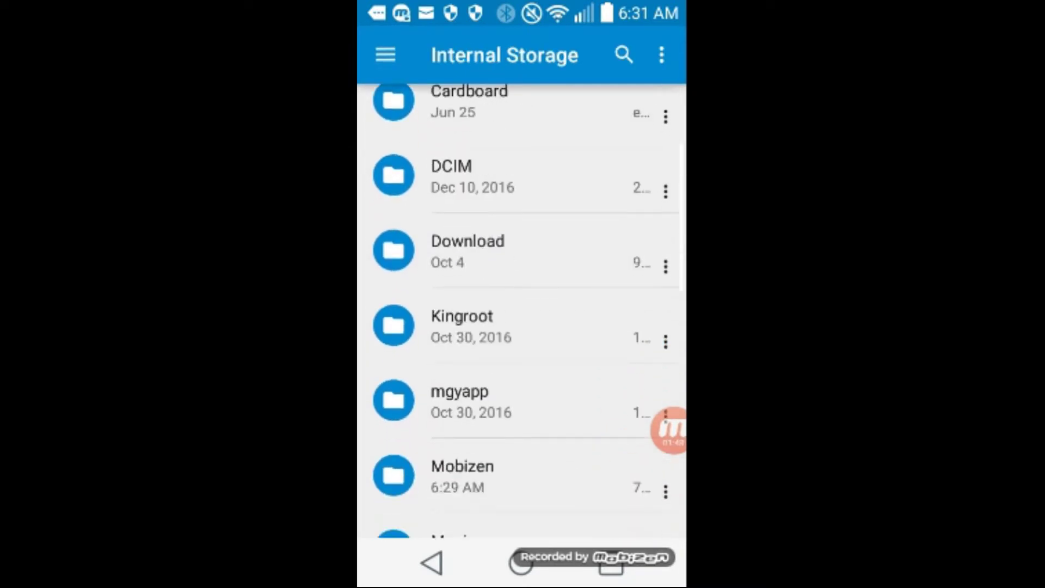
pyautogui.scroll(-8, 521, 310)
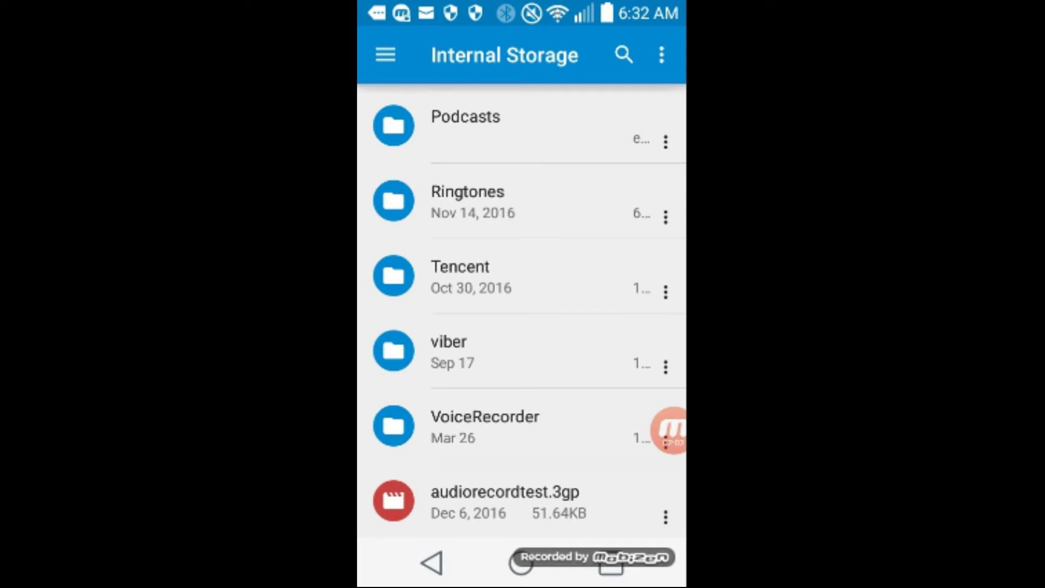
pyautogui.click(666, 516)
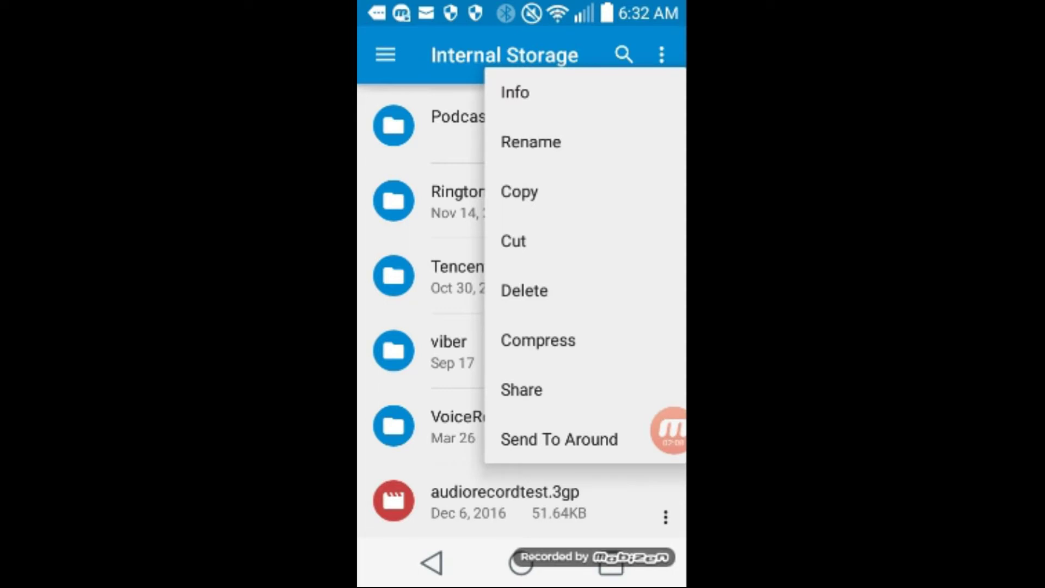
pyautogui.click(431, 562)
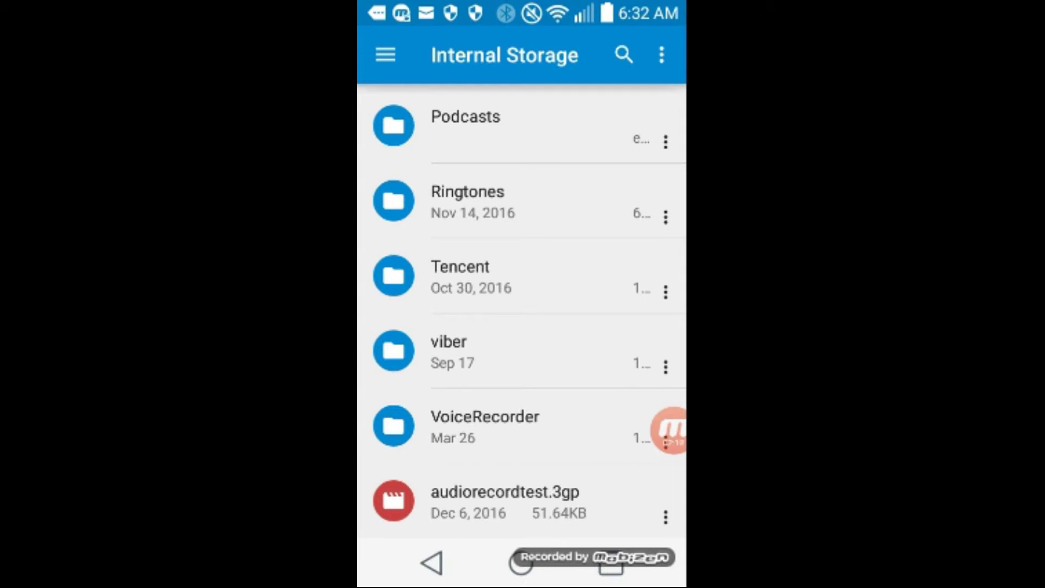
pyautogui.scroll(10, 521, 311)
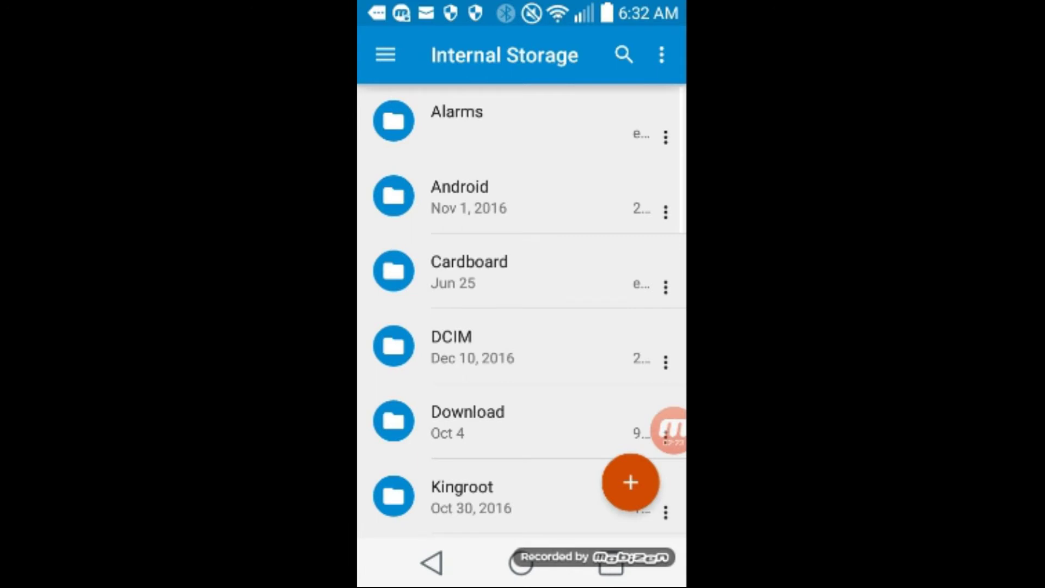
pyautogui.scroll(-3, 522, 310)
pyautogui.scroll(3, 521, 310)
pyautogui.scroll(-3, 521, 311)
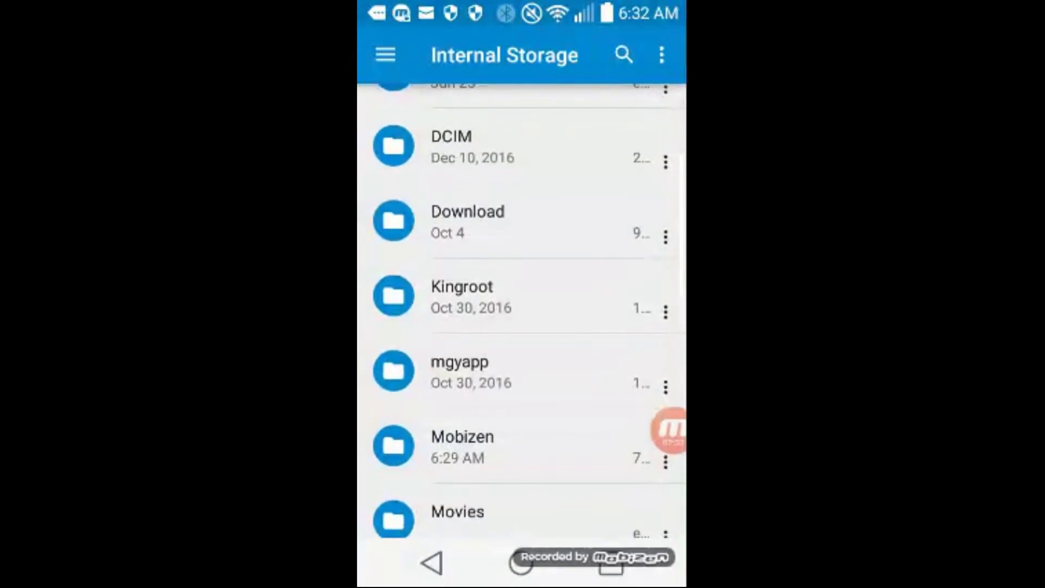
pyautogui.scroll(-2, 520, 311)
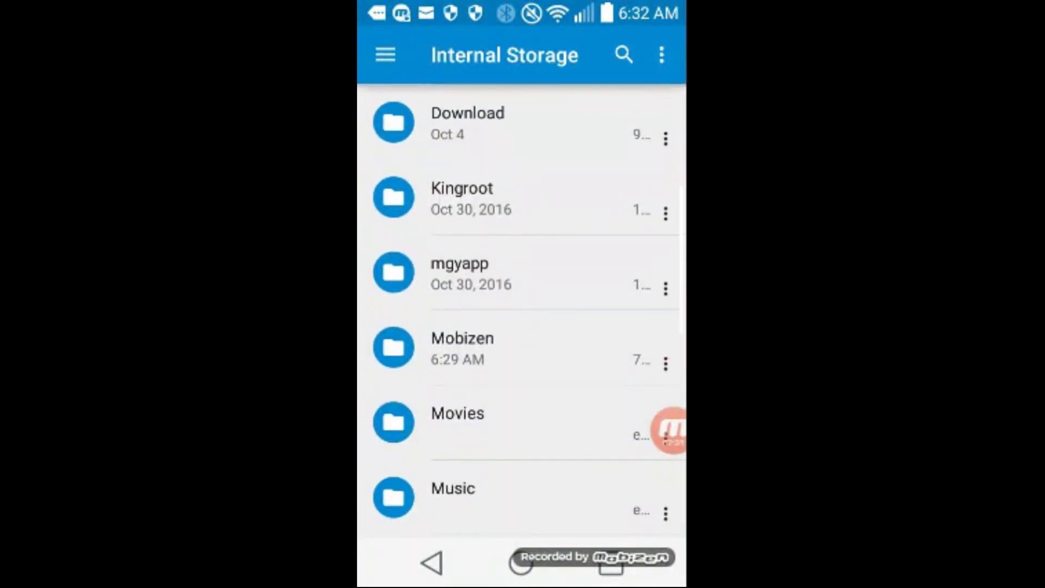
pyautogui.scroll(-3, 521, 311)
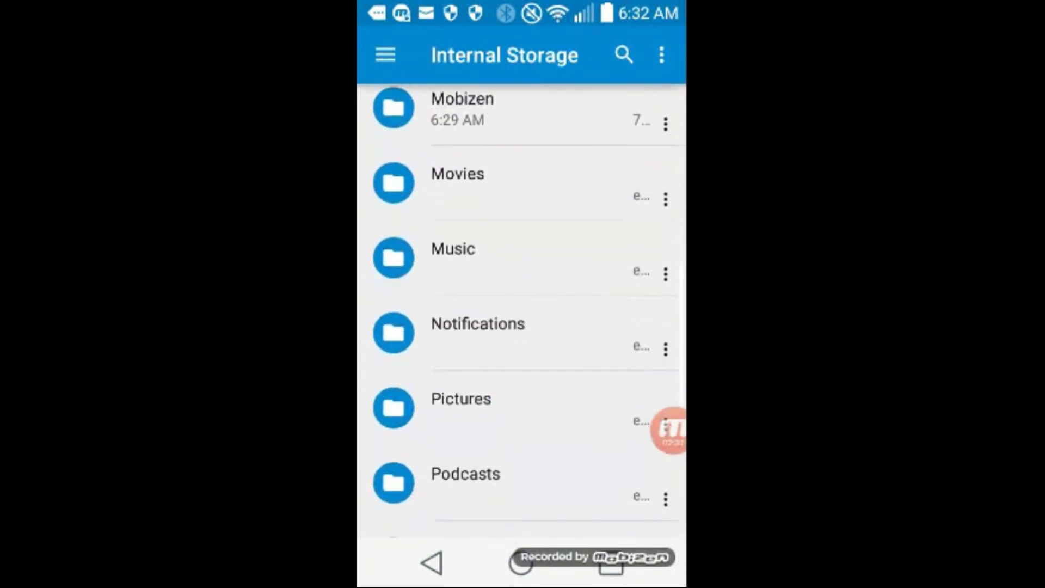
pyautogui.scroll(2, 521, 311)
pyautogui.click(457, 292)
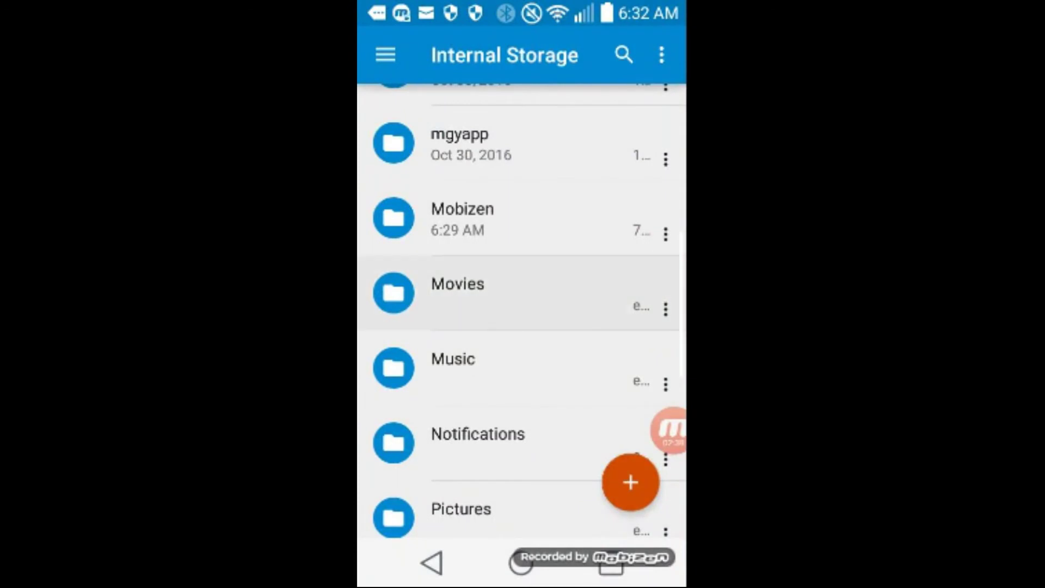
pyautogui.click(431, 562)
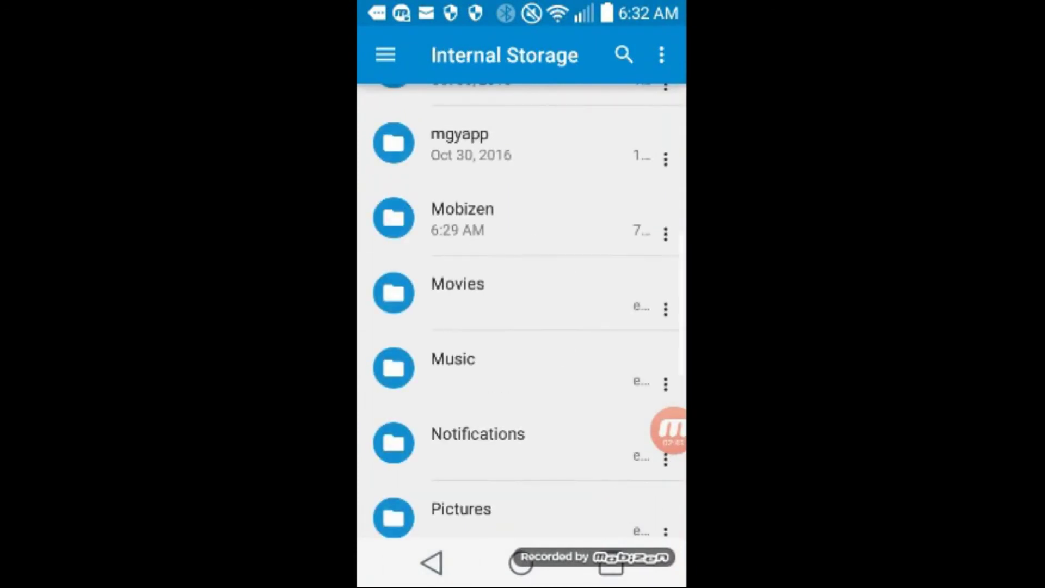
pyautogui.click(462, 219)
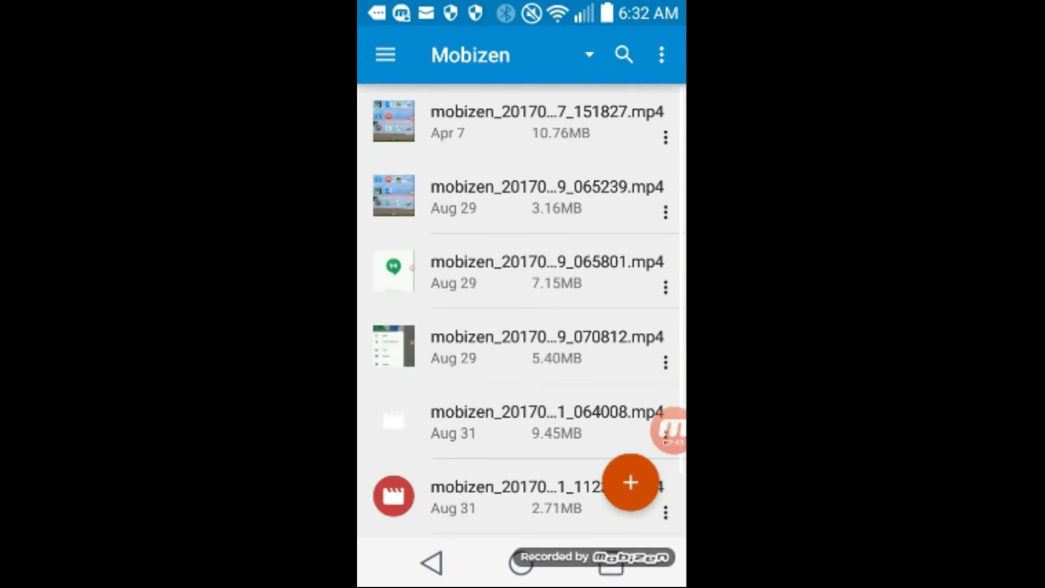
pyautogui.click(431, 562)
pyautogui.scroll(-5, 522, 311)
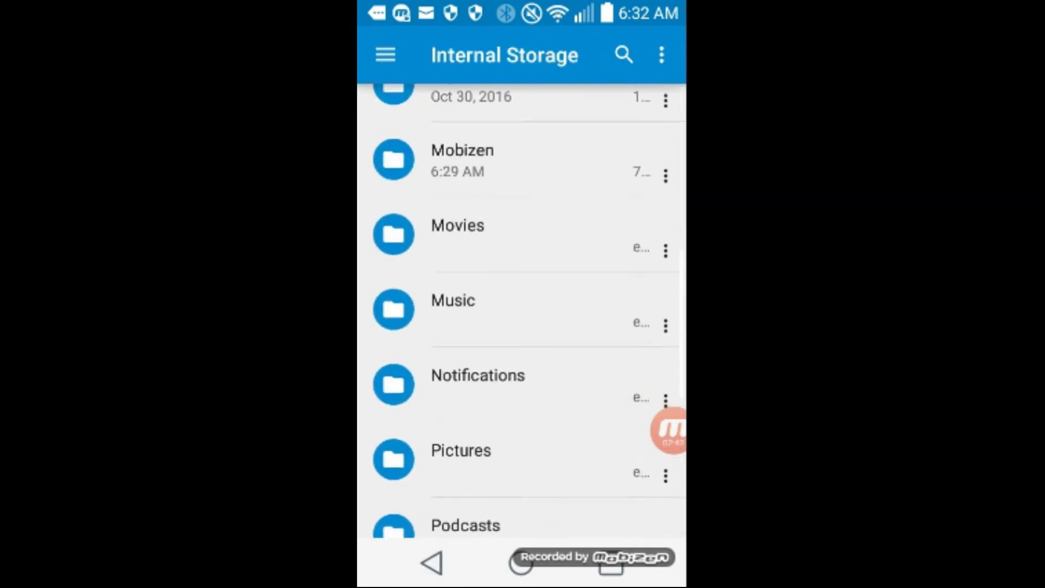
pyautogui.scroll(-3, 522, 310)
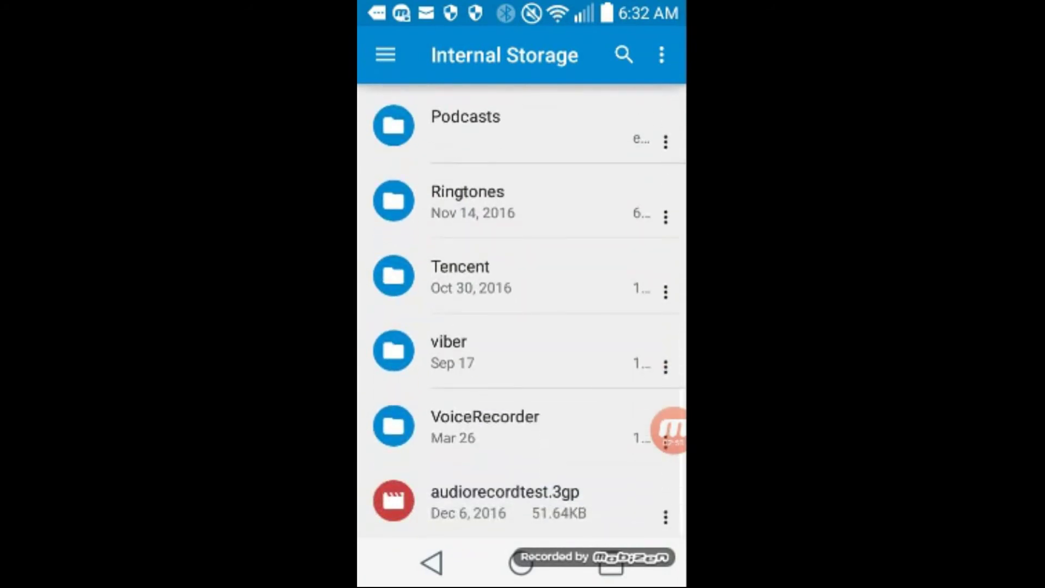
# Step: Leave File Explorer for the launcher home screen
pyautogui.click(521, 561)
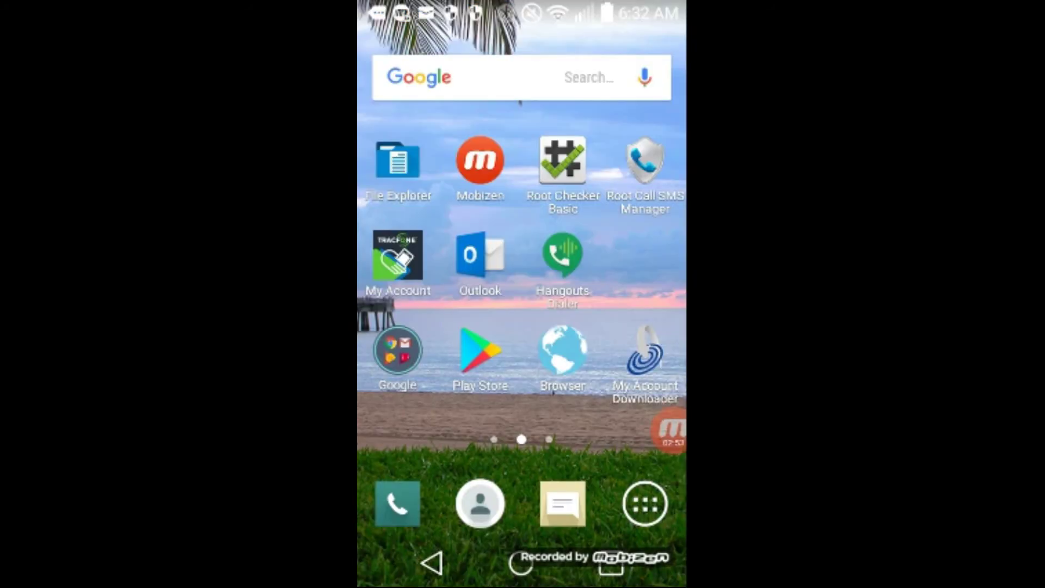